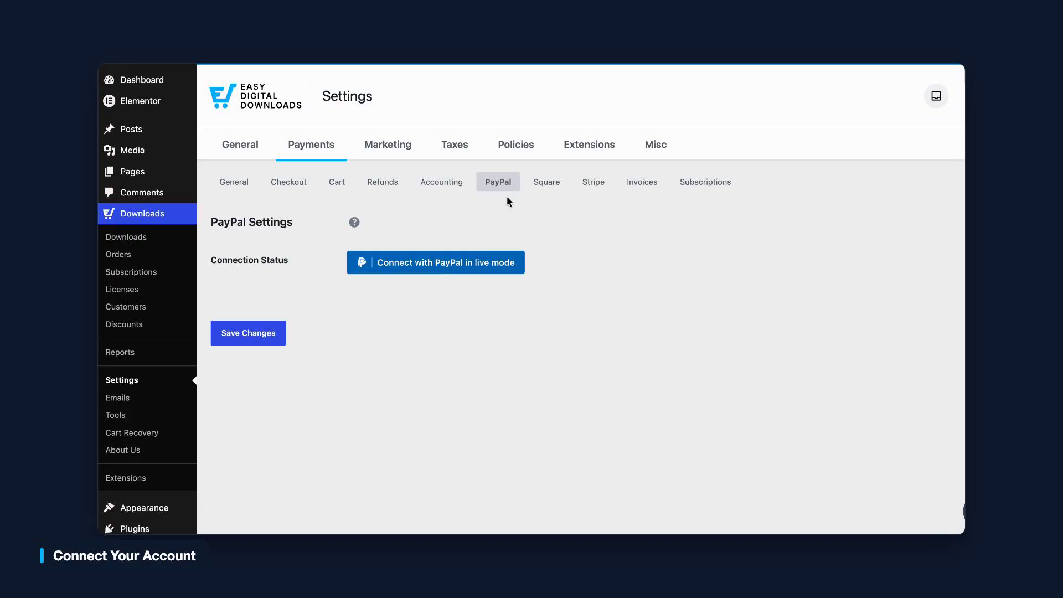
Connect the store to PayPal in live mode and review the connection status checks
left_click(482, 268)
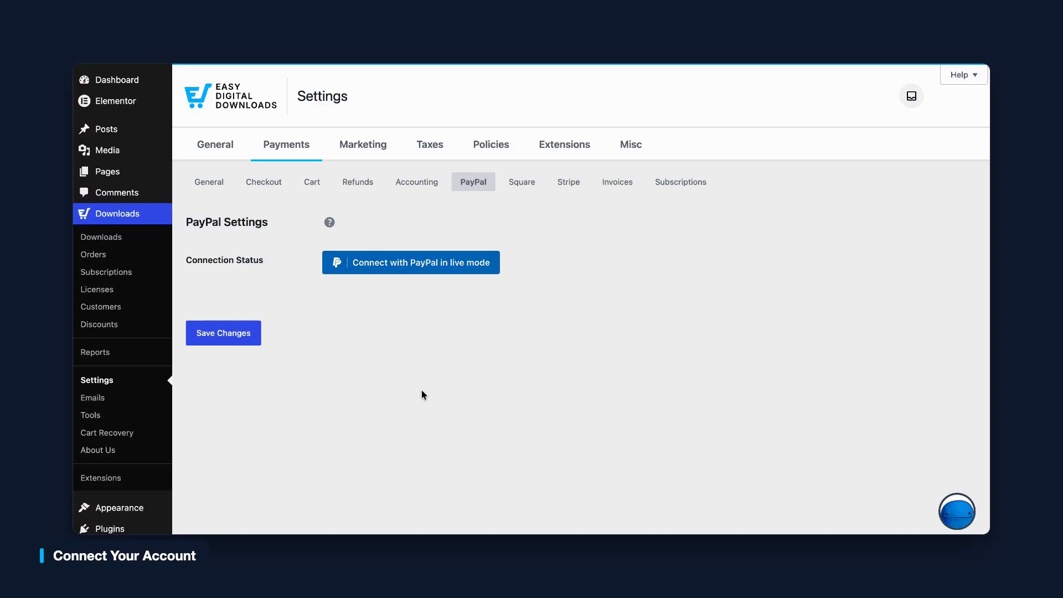
scroll(807, 193, "down", 2)
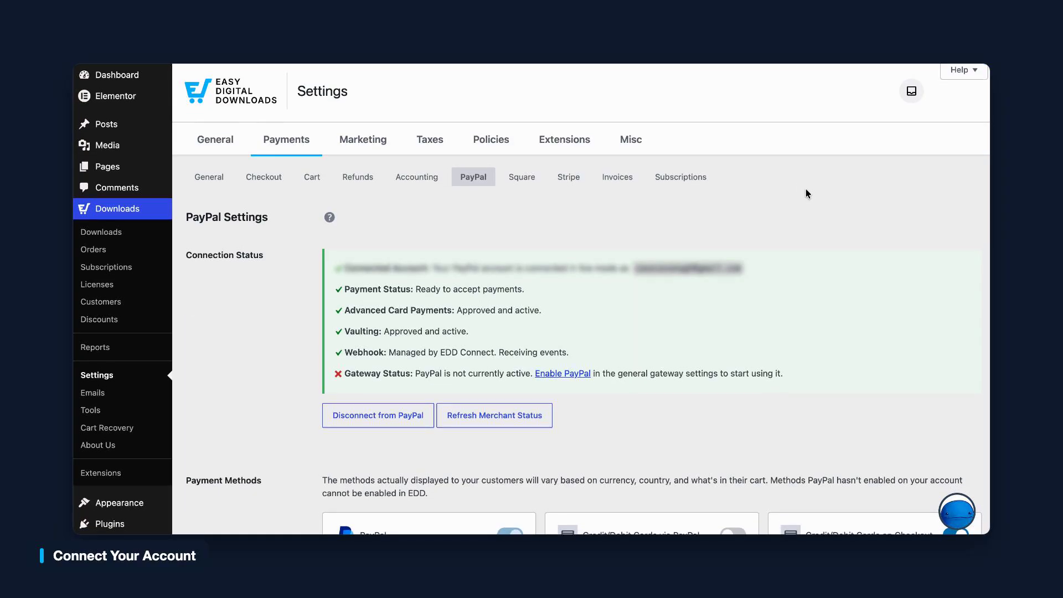
scroll(806, 188, "down", 2)
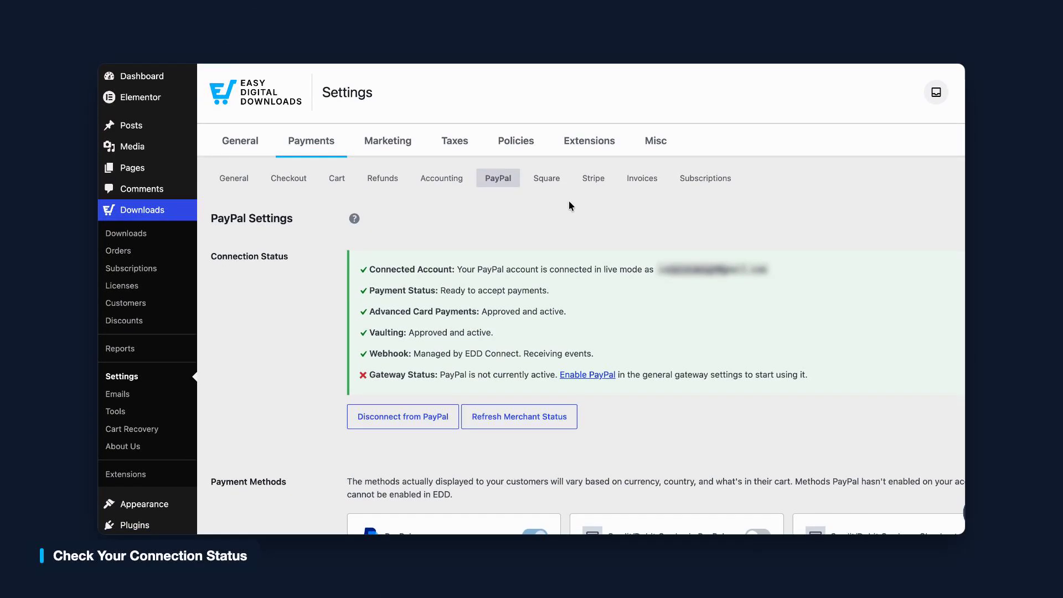
scroll(569, 201, "down", 2)
scroll(569, 205, "down", 2)
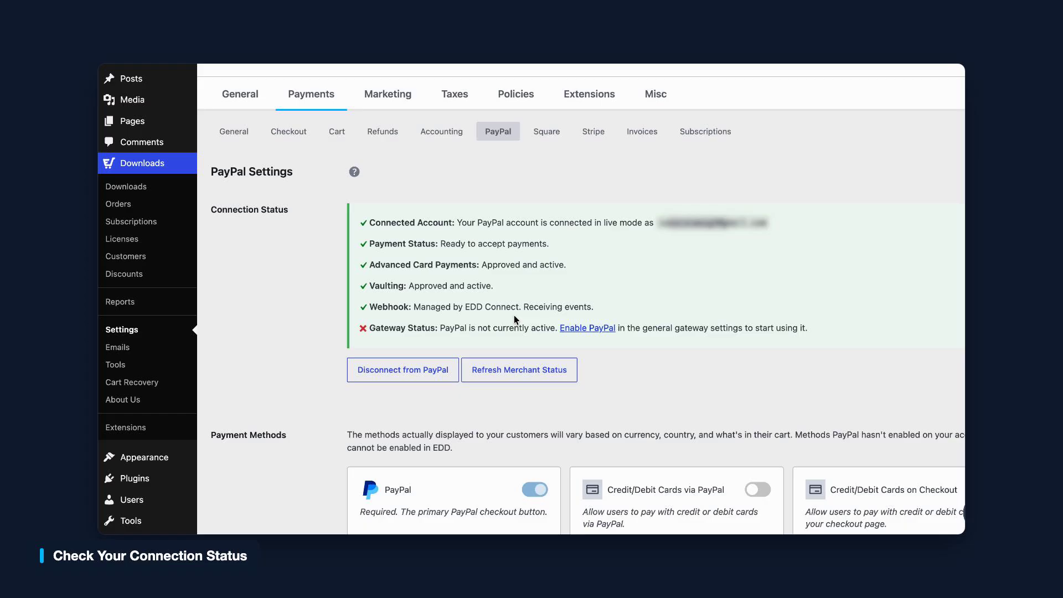
scroll(514, 320, "down", 1)
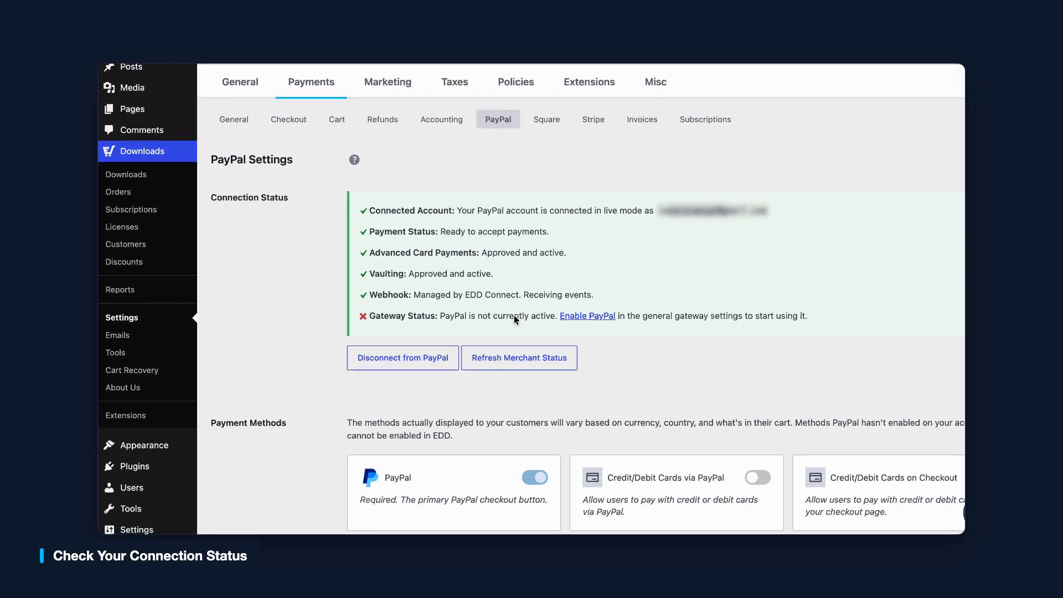
scroll(514, 320, "down", 1)
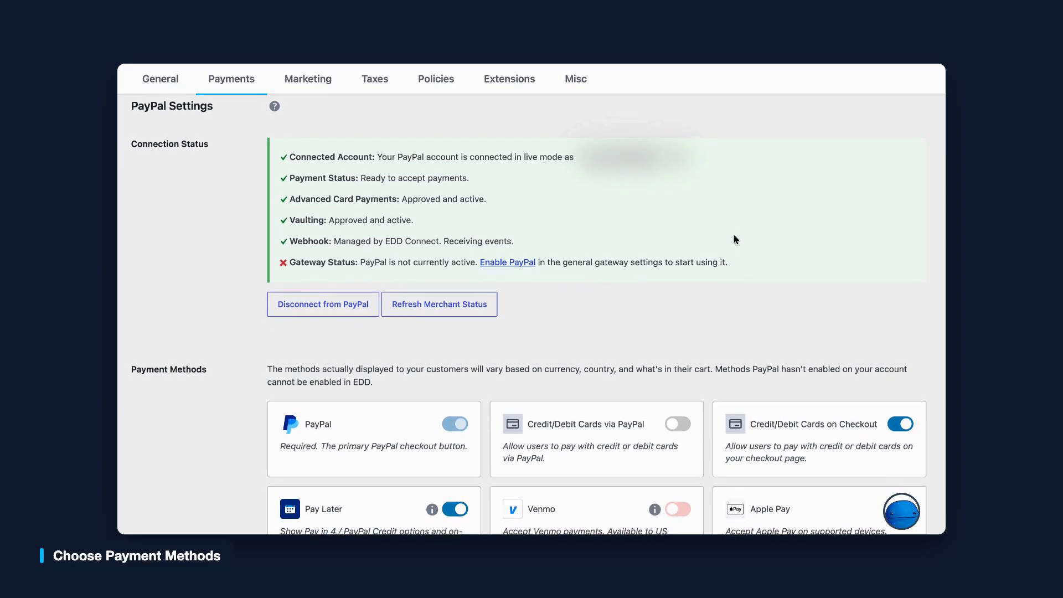
Switch Apple Pay, Pay Later, Fastlane and Credit/Debit Cards via PayPal each over and back, and save the PayPal payment methods
scroll(735, 237, "down", 4)
scroll(735, 237, "down", 1)
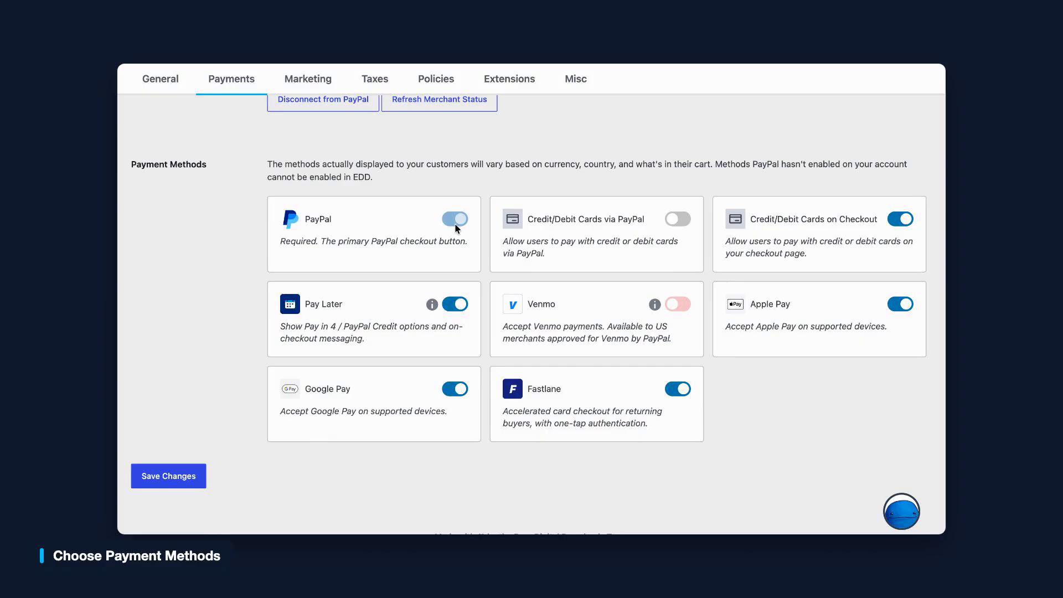
left_click(904, 306)
left_click(907, 306)
left_click(453, 308)
left_click(452, 306)
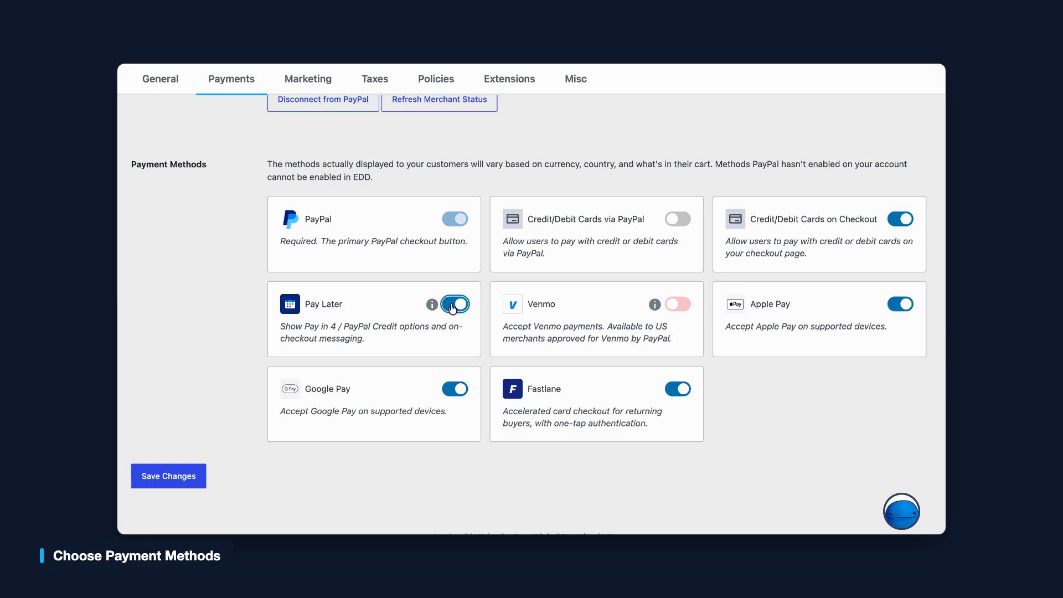
left_click(683, 396)
left_click(683, 395)
left_click(680, 222)
left_click(681, 222)
left_click(168, 484)
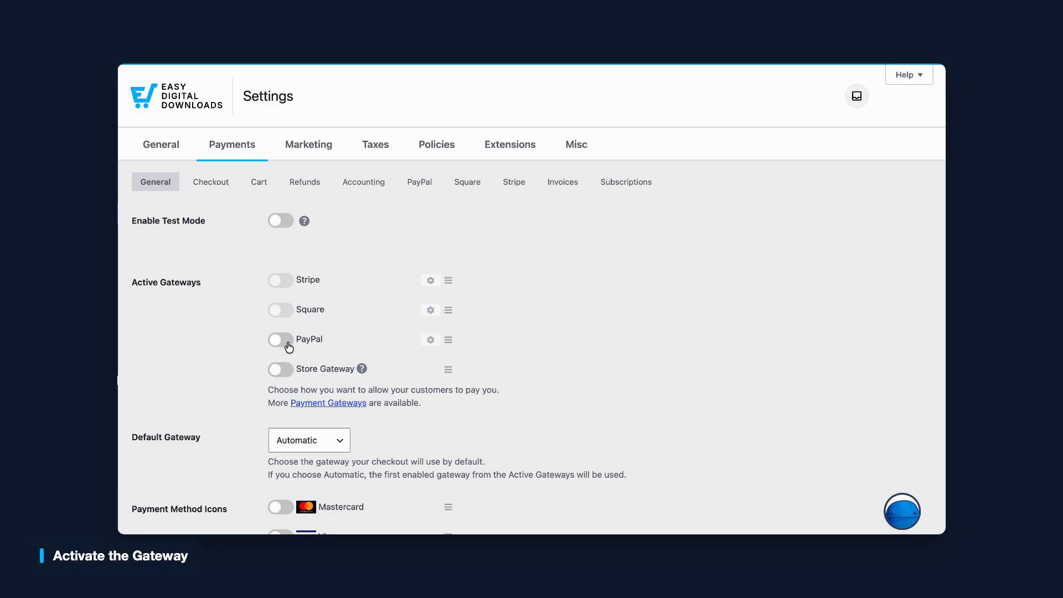
Activate the PayPal gateway in the general payment settings, set the default gateway to PayPal, and save
left_click(288, 345)
scroll(389, 356, "down", 1)
scroll(389, 352, "down", 1)
left_click(316, 411)
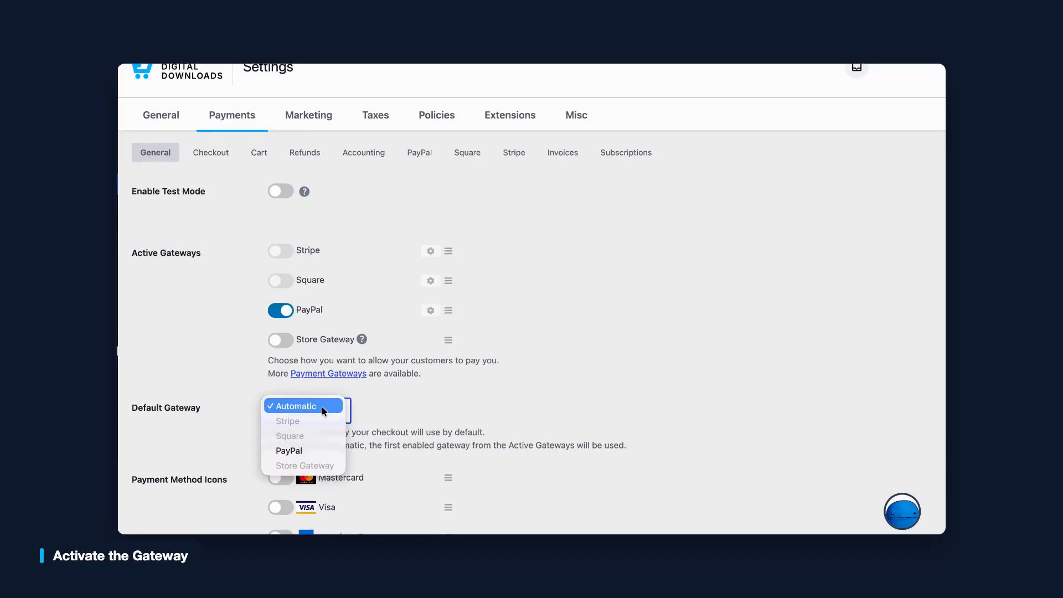
left_click(294, 450)
scroll(299, 444, "down", 10)
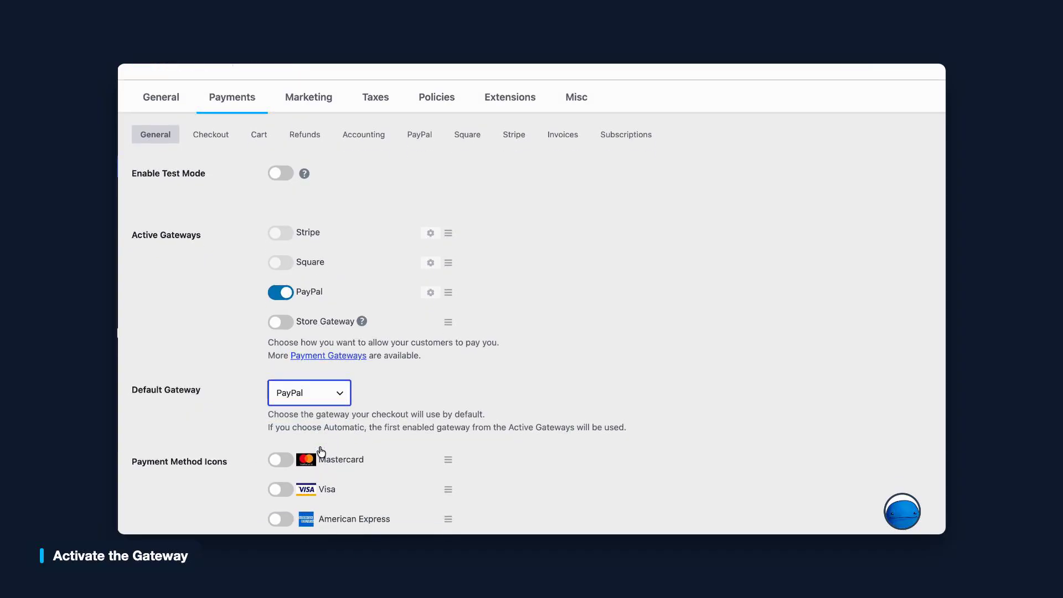
left_click(194, 444)
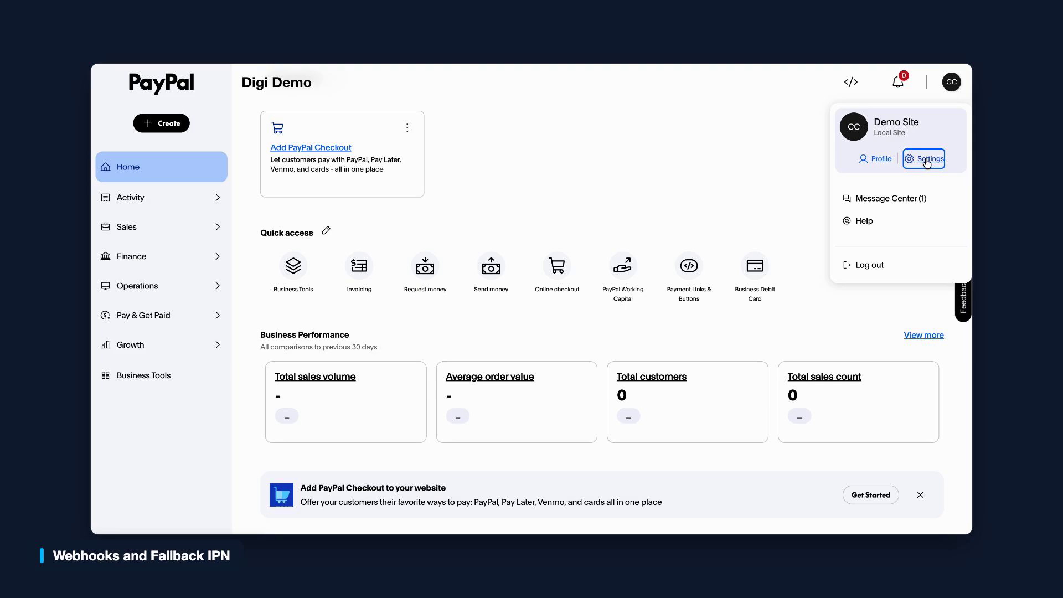
Switch to the PayPal business dashboard and open the Instant Payment Notification settings for editing from the account's notification settings
left_click(926, 159)
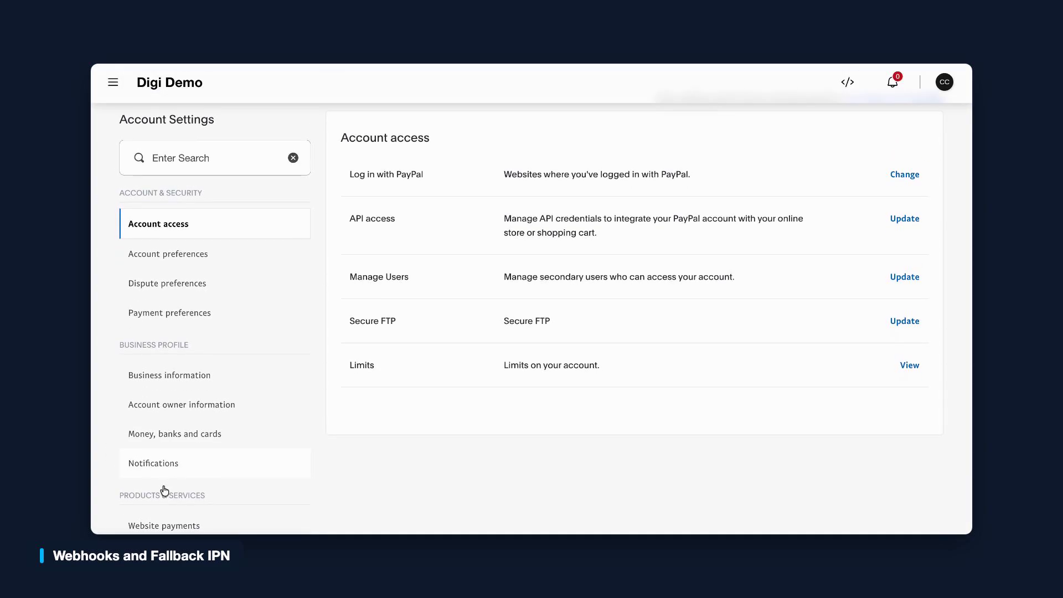
left_click(168, 469)
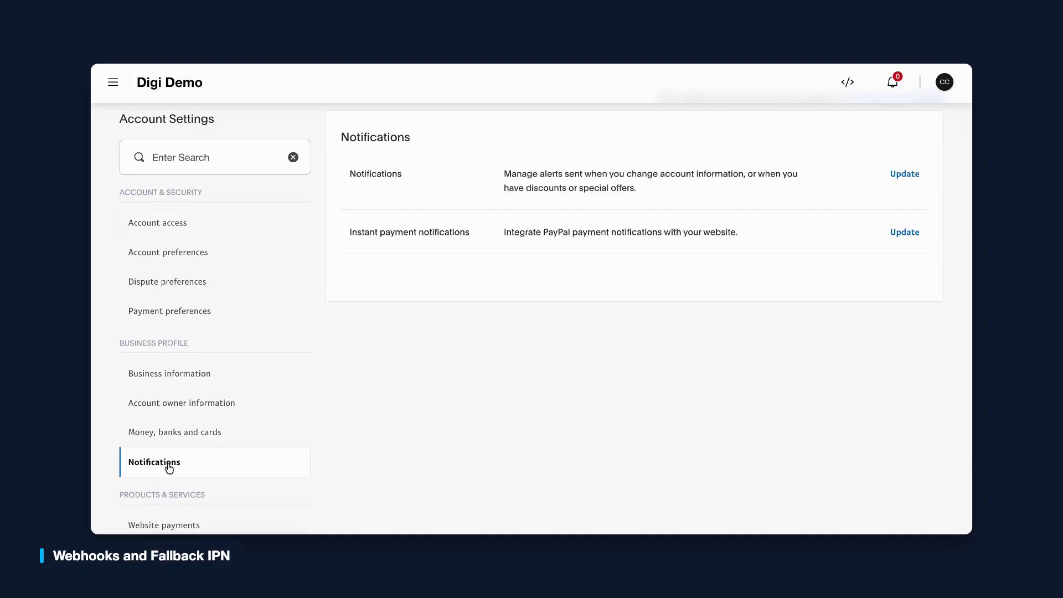
left_click(910, 234)
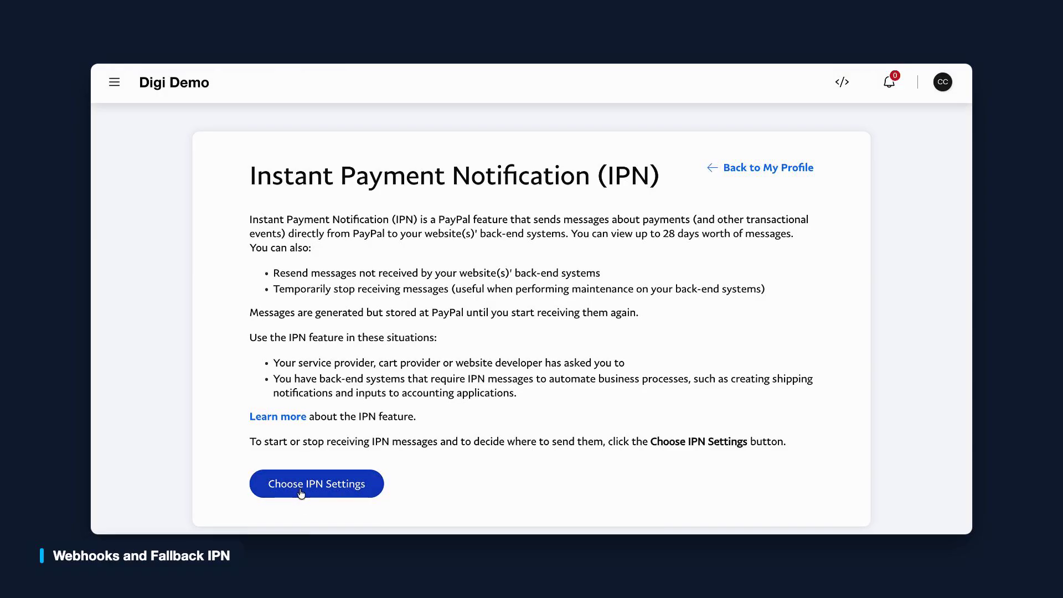
left_click(301, 490)
scroll(299, 493, "down", 2)
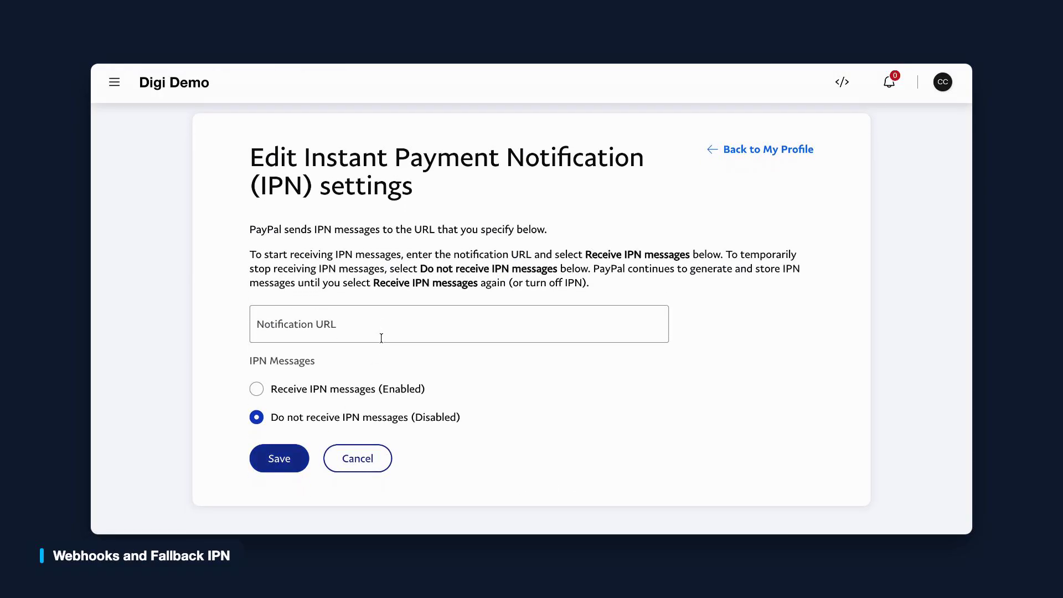
left_click(393, 292)
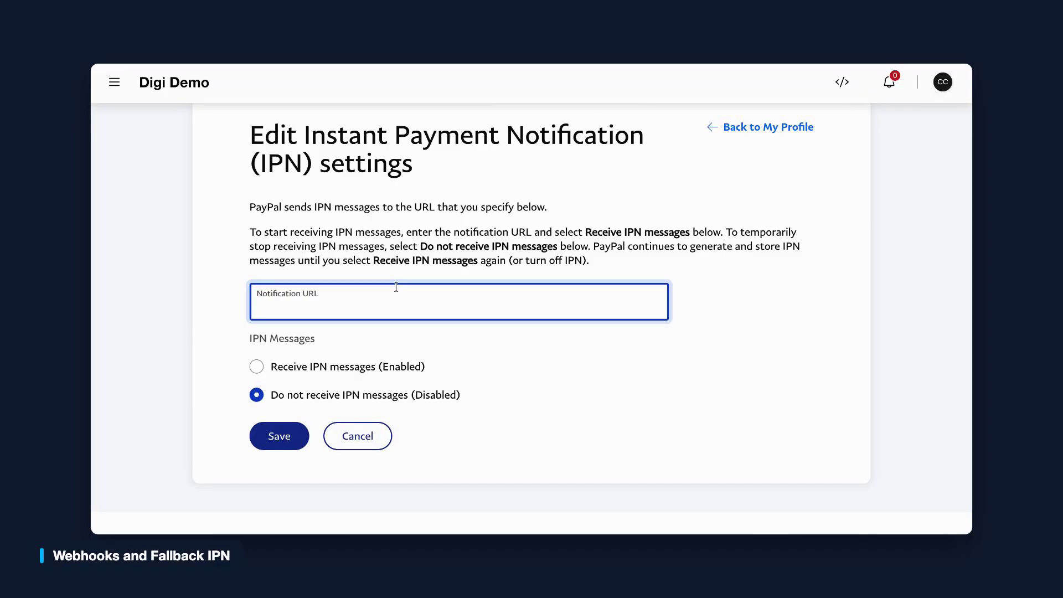
type("https://demo-site.local/?edd-listener=eppe")
left_click(327, 370)
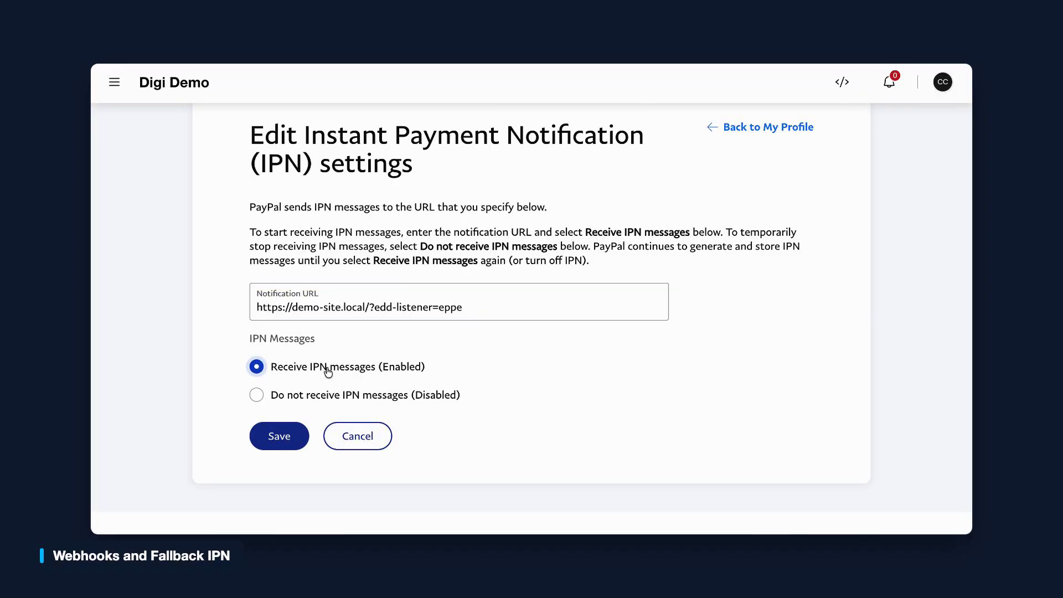
left_click(282, 438)
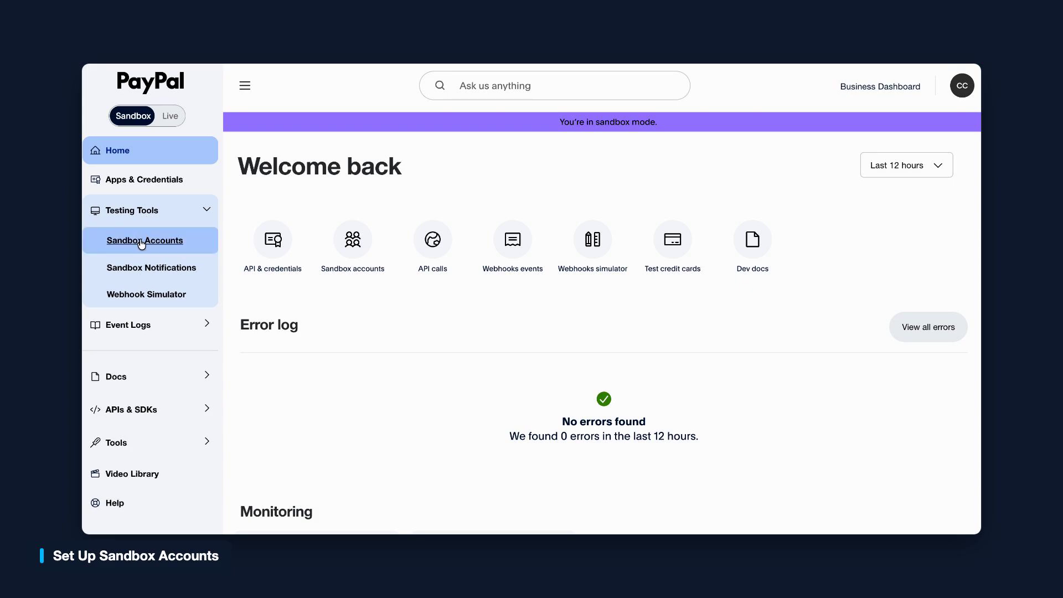
Switch to the PayPal Developer dashboard and open the default business account among the sandbox test accounts
left_click(141, 245)
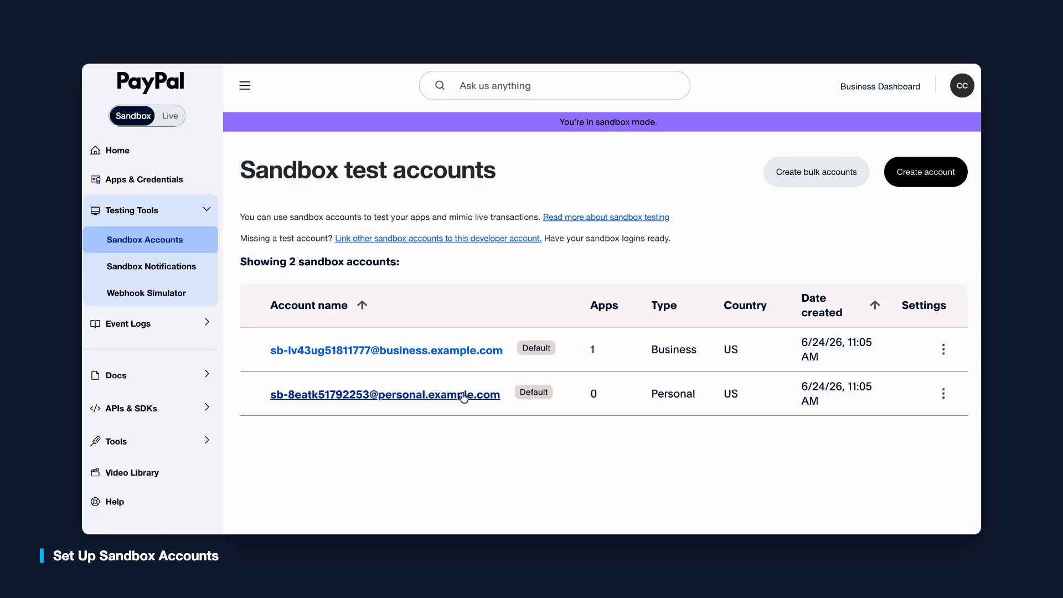
left_click(459, 355)
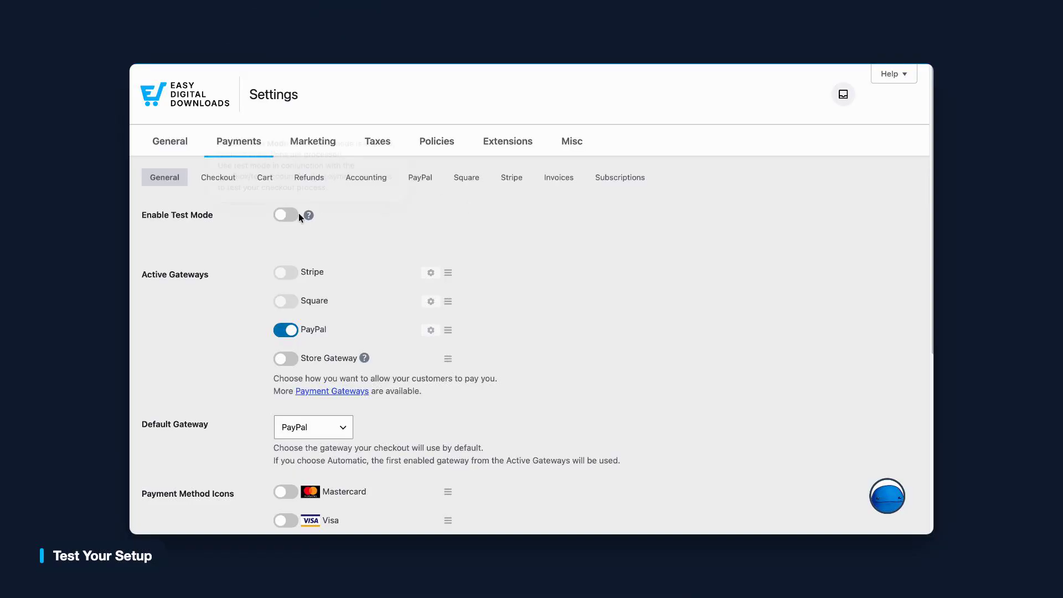
Return to the Easy Digital Downloads payment settings, enable test mode, and save the changes
left_click(290, 217)
scroll(386, 261, "down", 5)
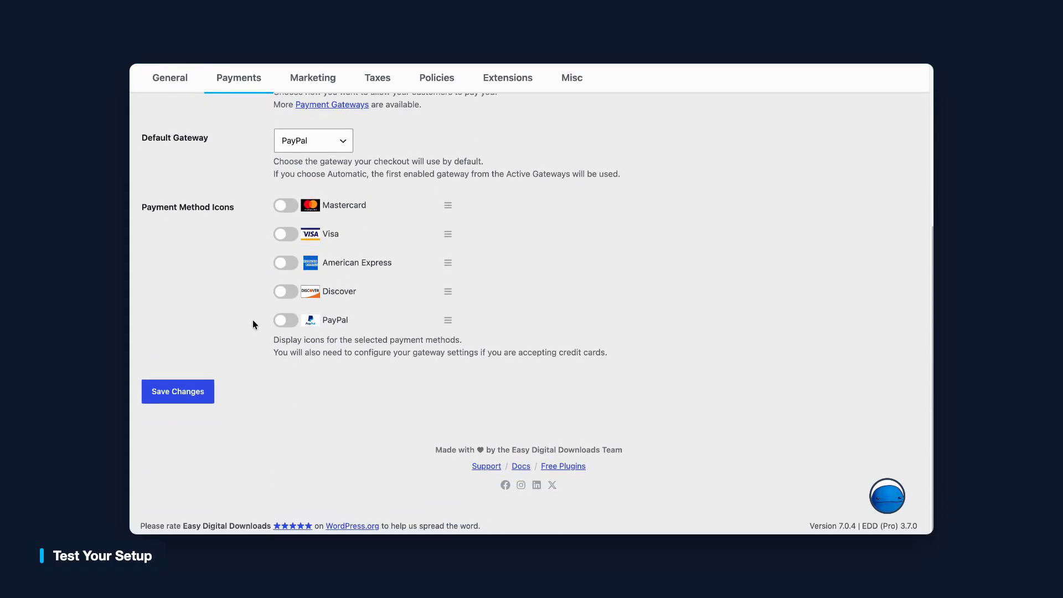
left_click(188, 398)
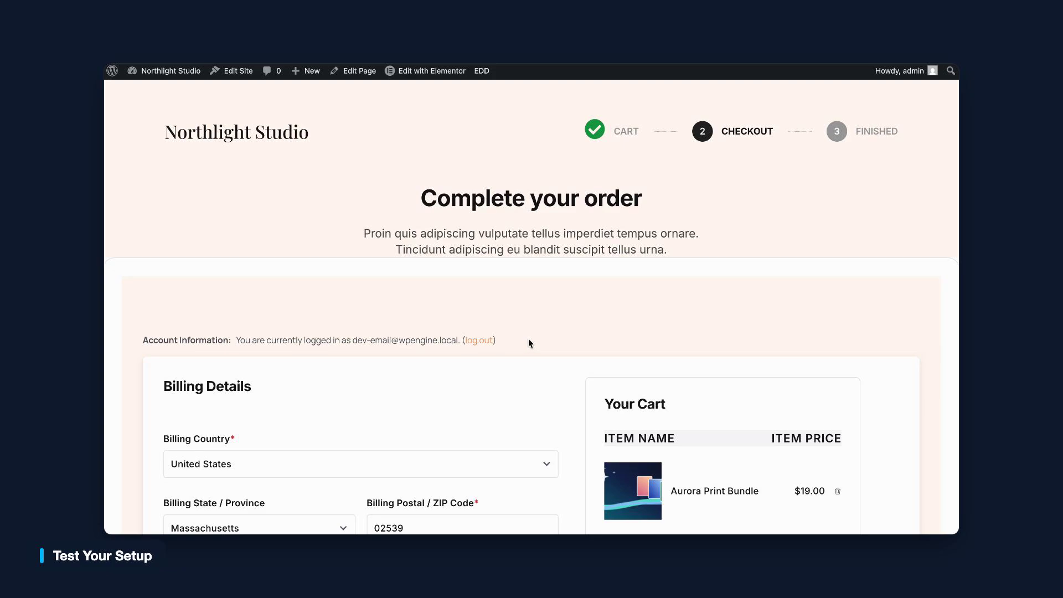
Pay for the Aurora Print Bundle order at the store checkout through PayPal's sandbox with the preselected checking account
scroll(529, 338, "down", 2)
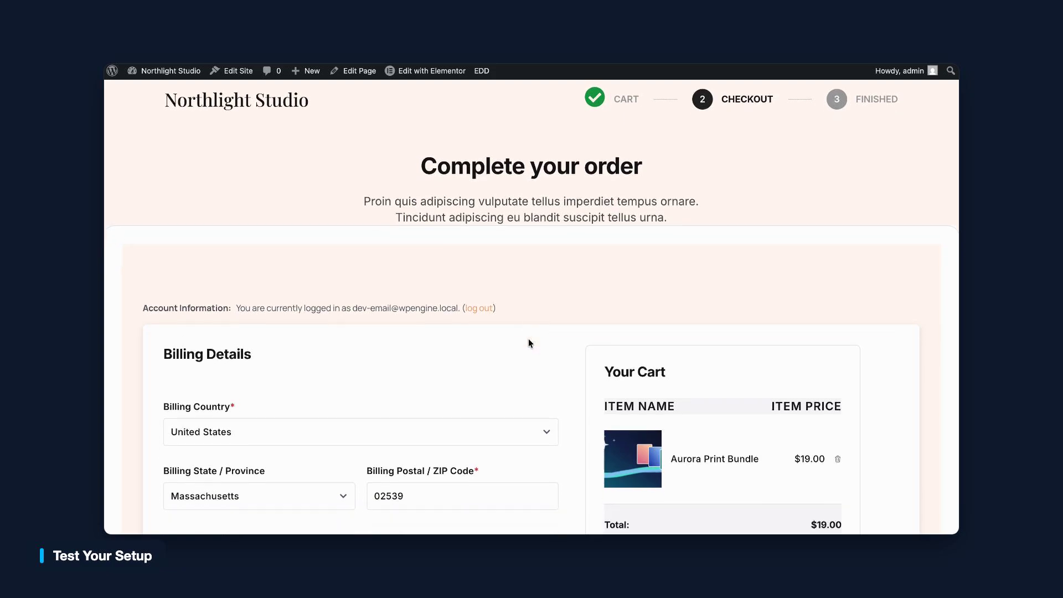
scroll(528, 343, "down", 4)
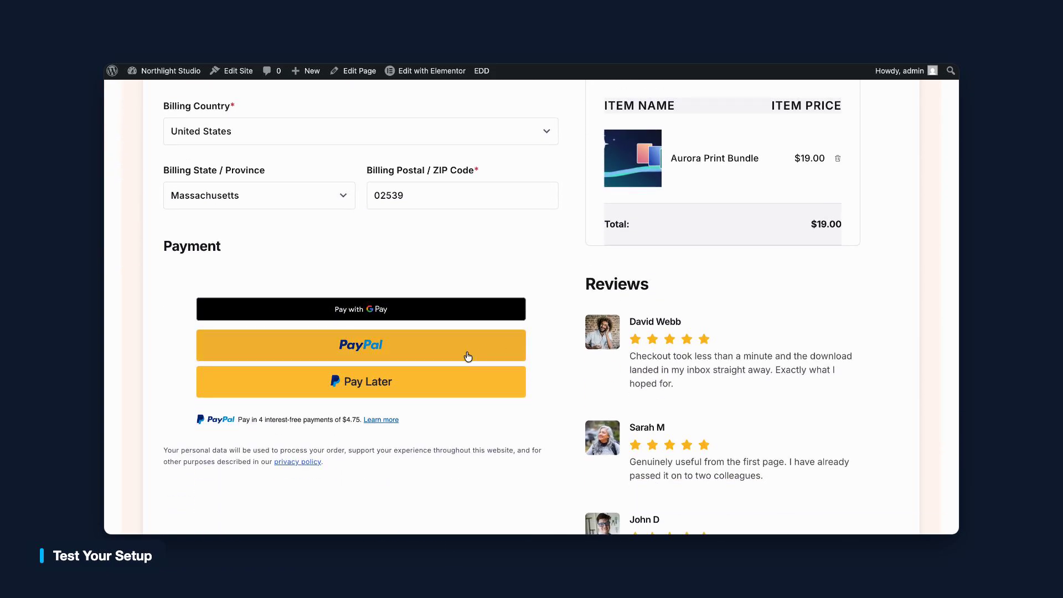
left_click(467, 356)
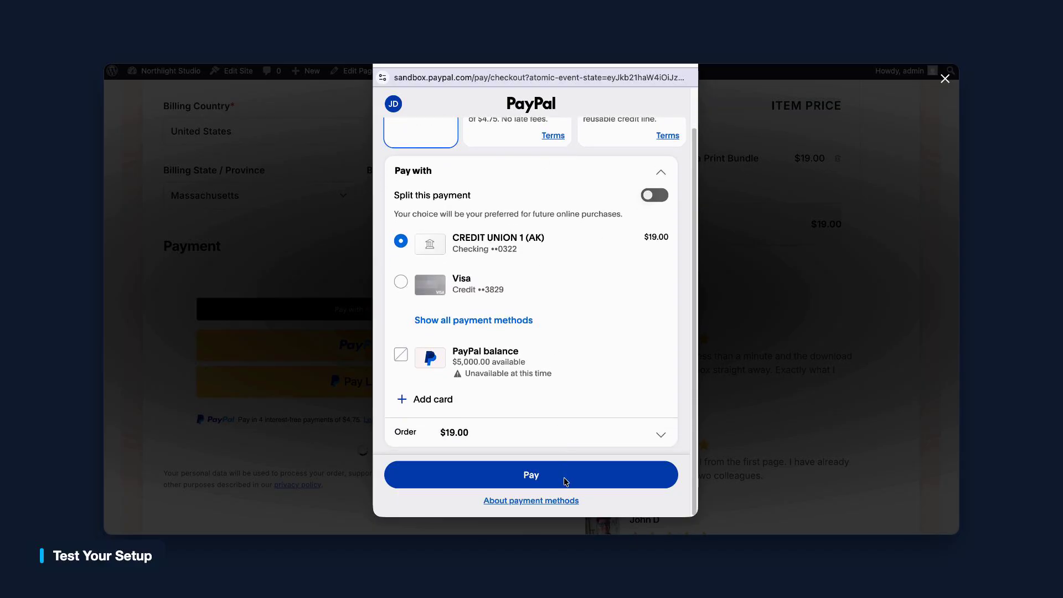
left_click(566, 482)
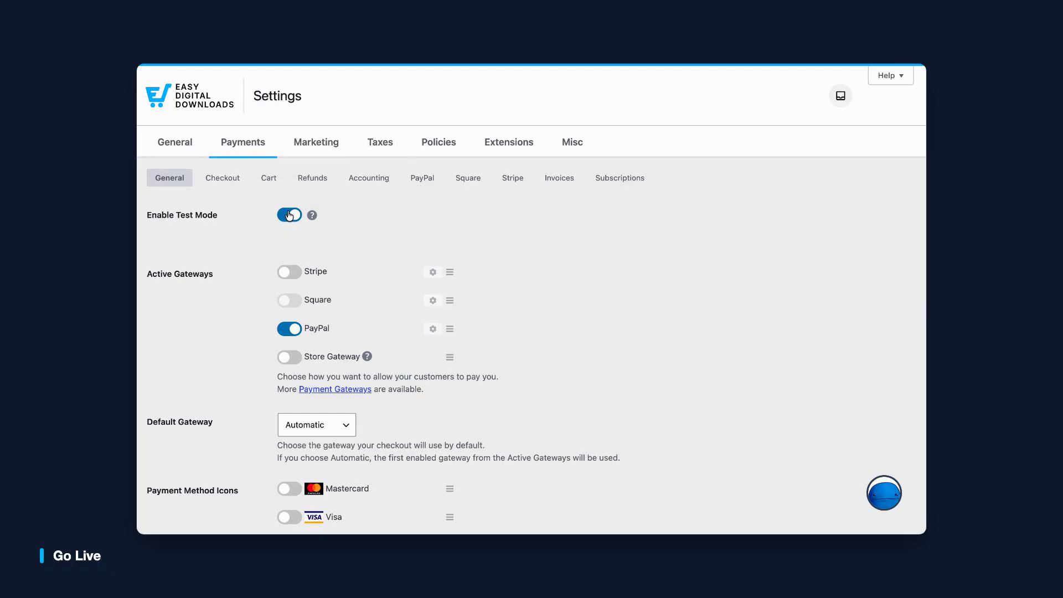
Turn off test mode in the general payment settings and save the changes
left_click(289, 216)
scroll(362, 332, "down", 5)
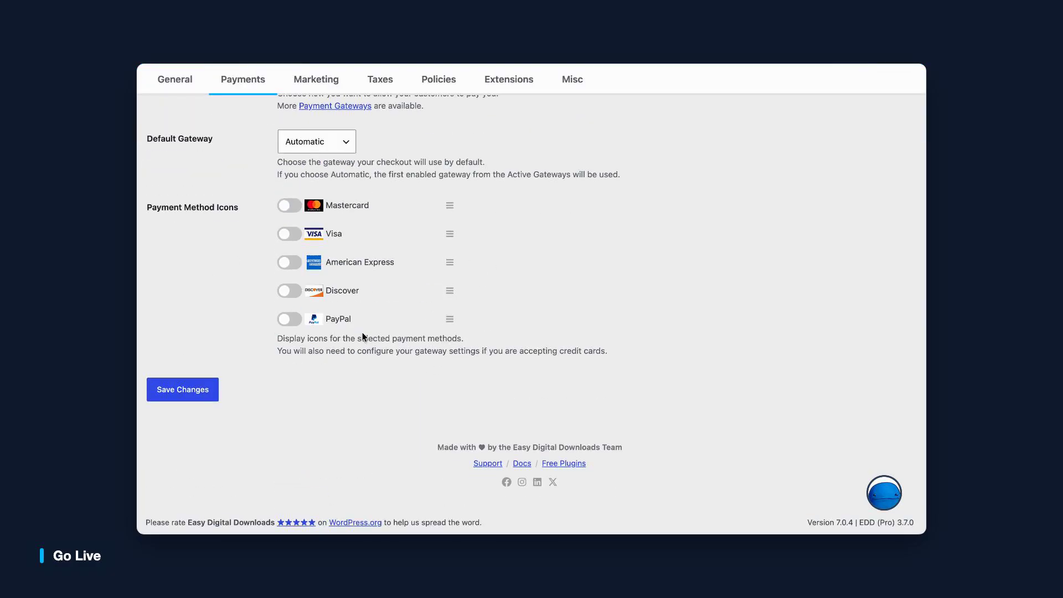
left_click(198, 403)
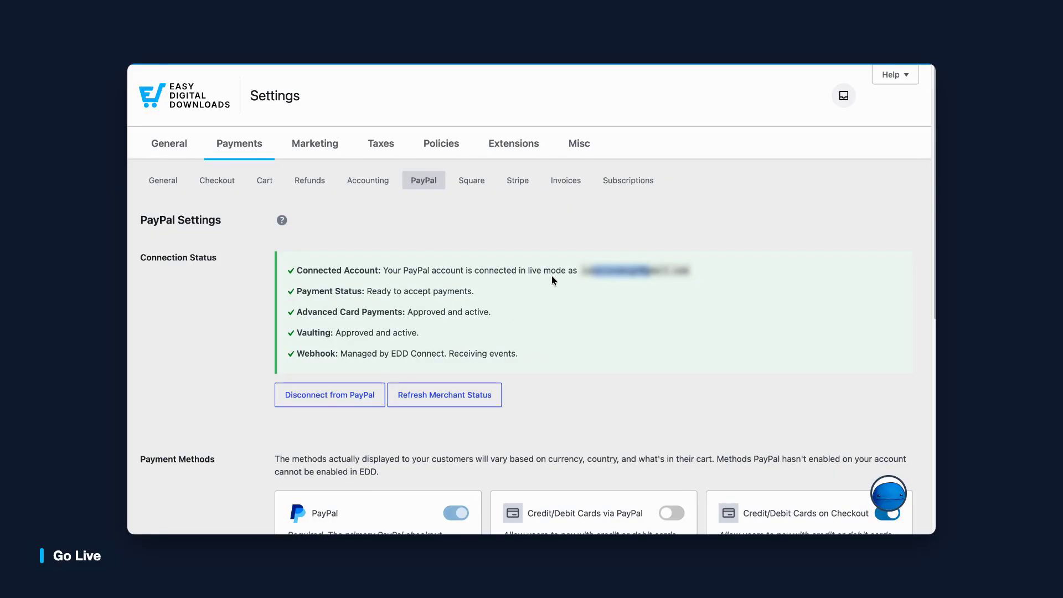
Review the live PayPal connection status and payment methods, and save the PayPal settings
scroll(560, 331, "down", 2)
scroll(559, 331, "down", 5)
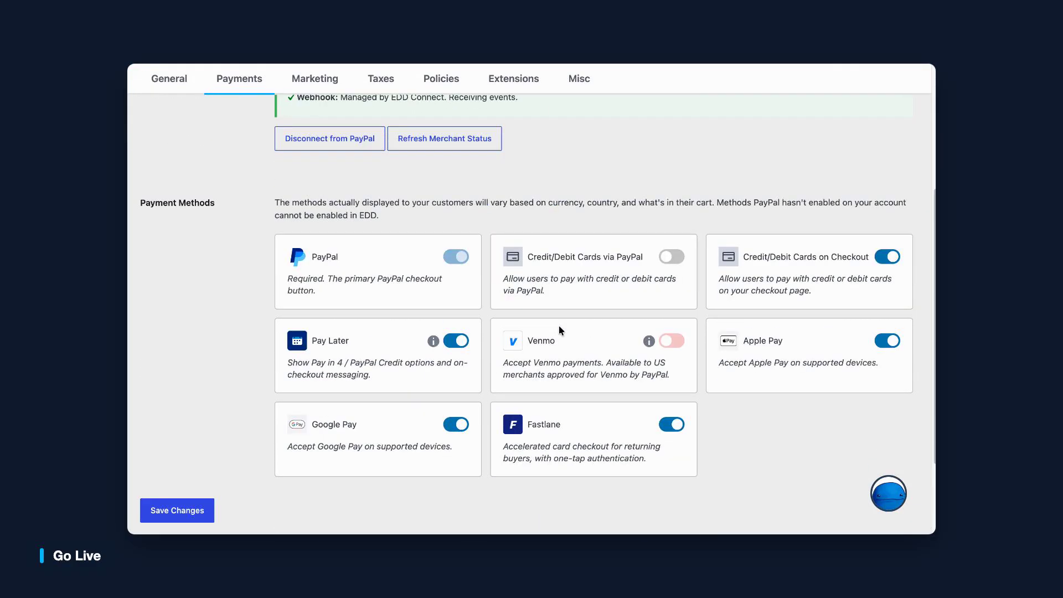
left_click(205, 515)
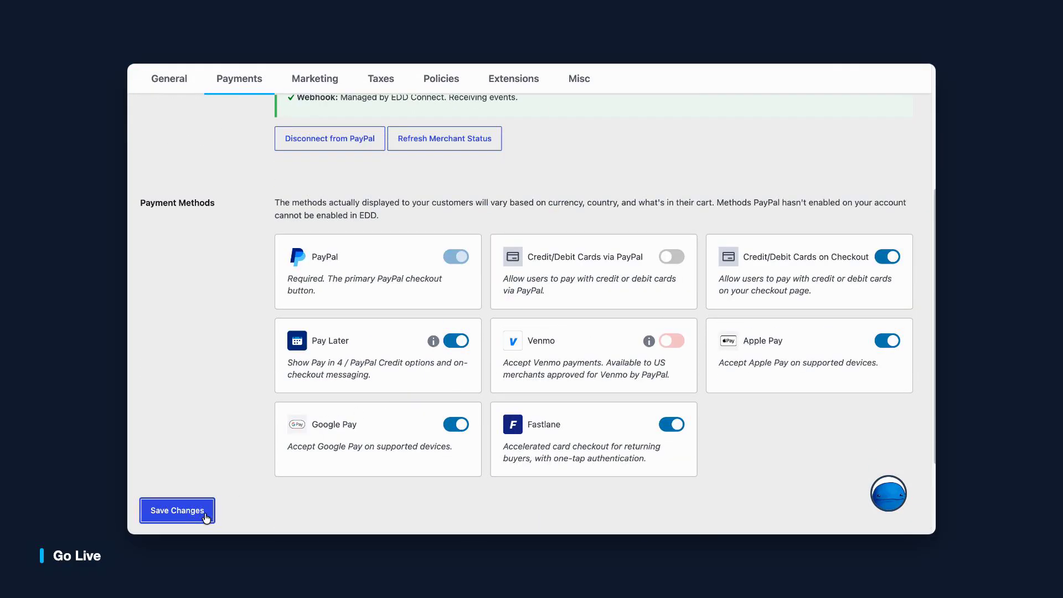